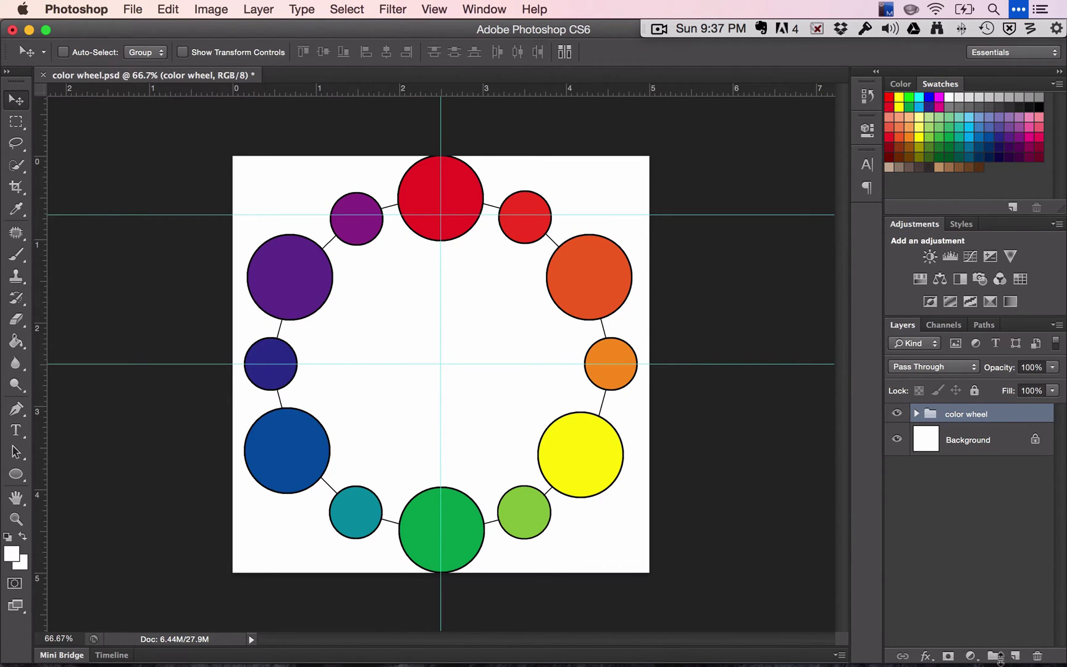
Create a new empty layer above the color wheel group and name it 'Shades'.
left_click(1014, 655)
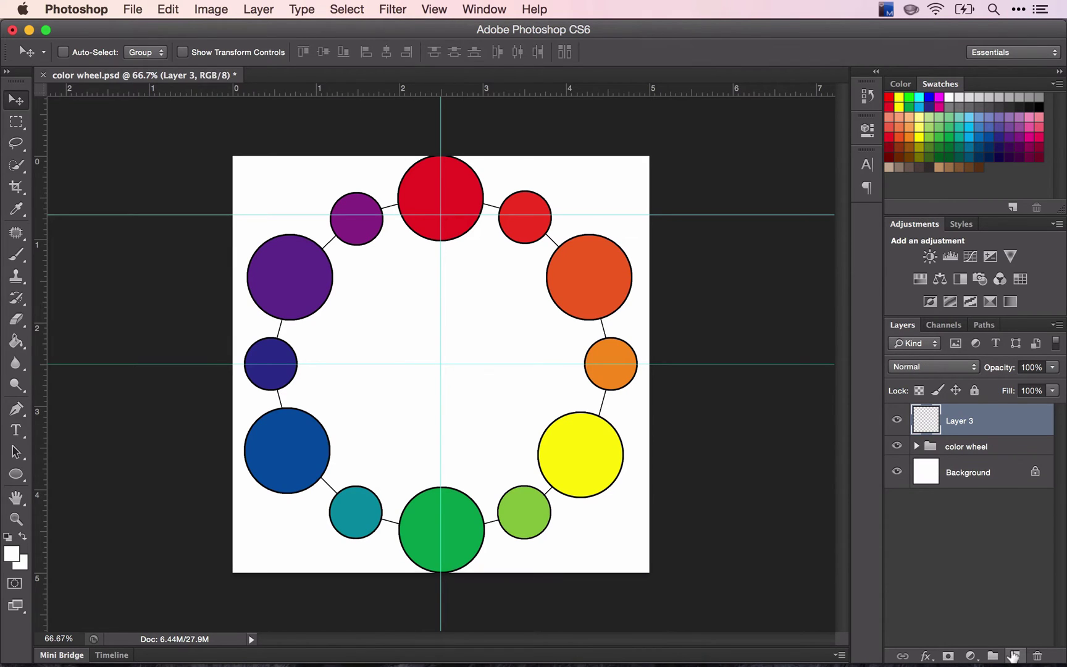
double_click(960, 421)
type("Shades")
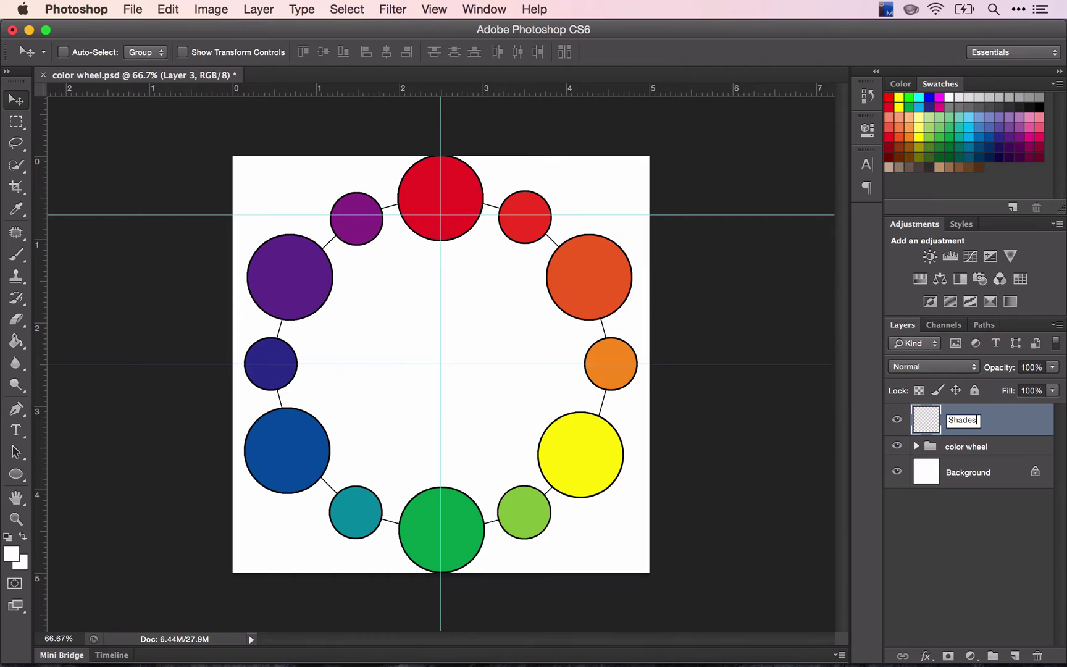
left_click(1013, 420)
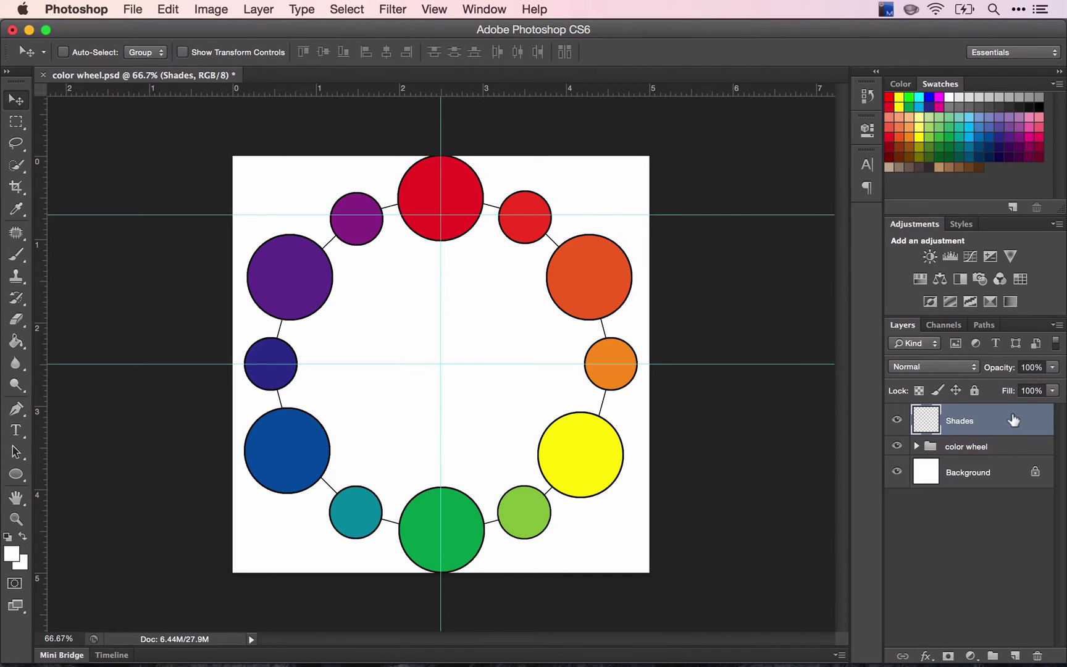
Reset to default colours, ending with black foreground and white background.
left_click(8, 538)
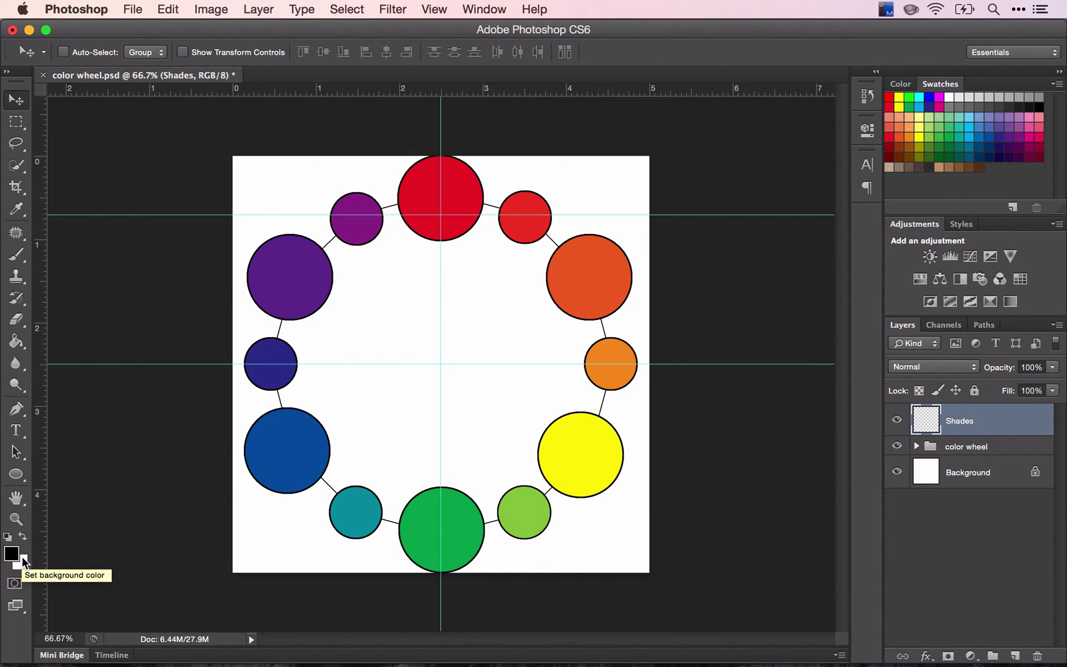
left_click(22, 536)
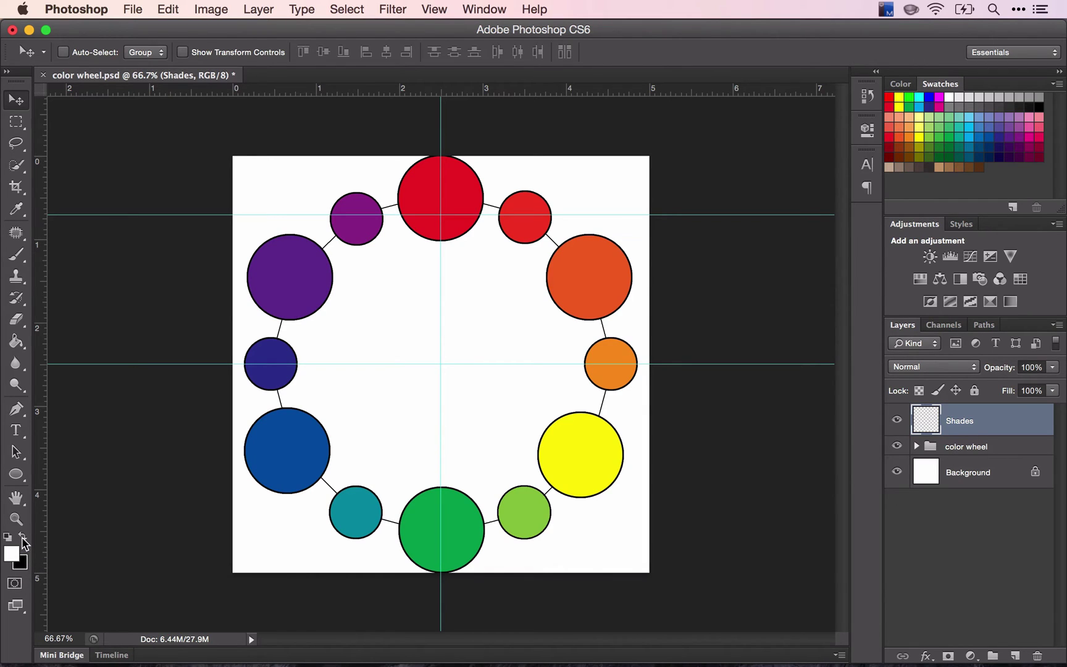
key("x")
Switch to the Brush tool and review its size and hardness settings.
left_click(18, 256)
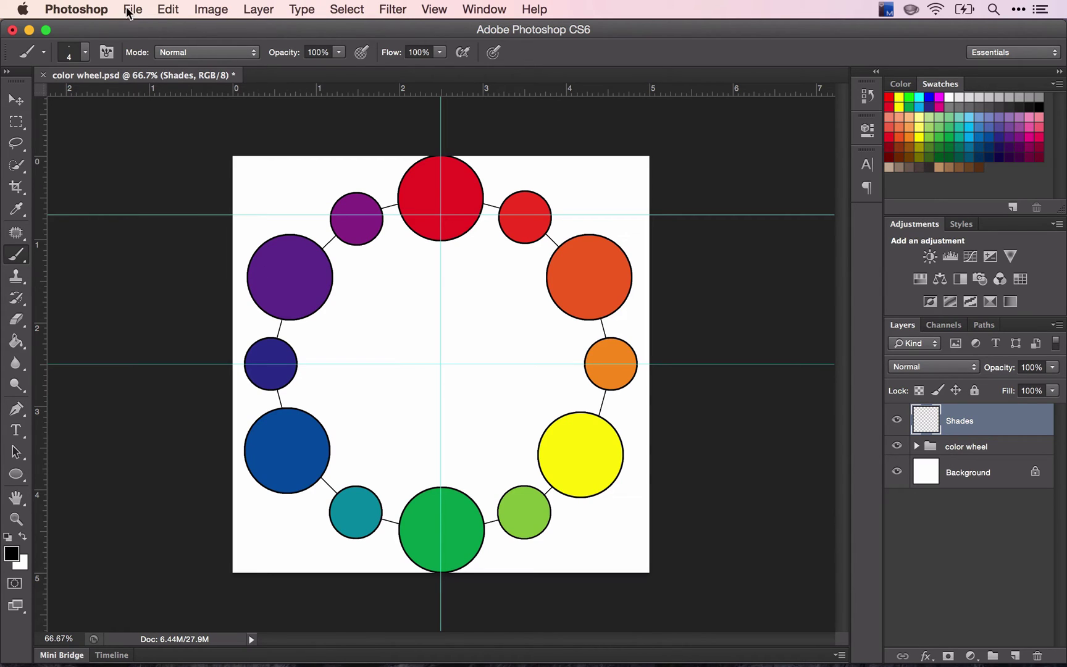
left_click(84, 55)
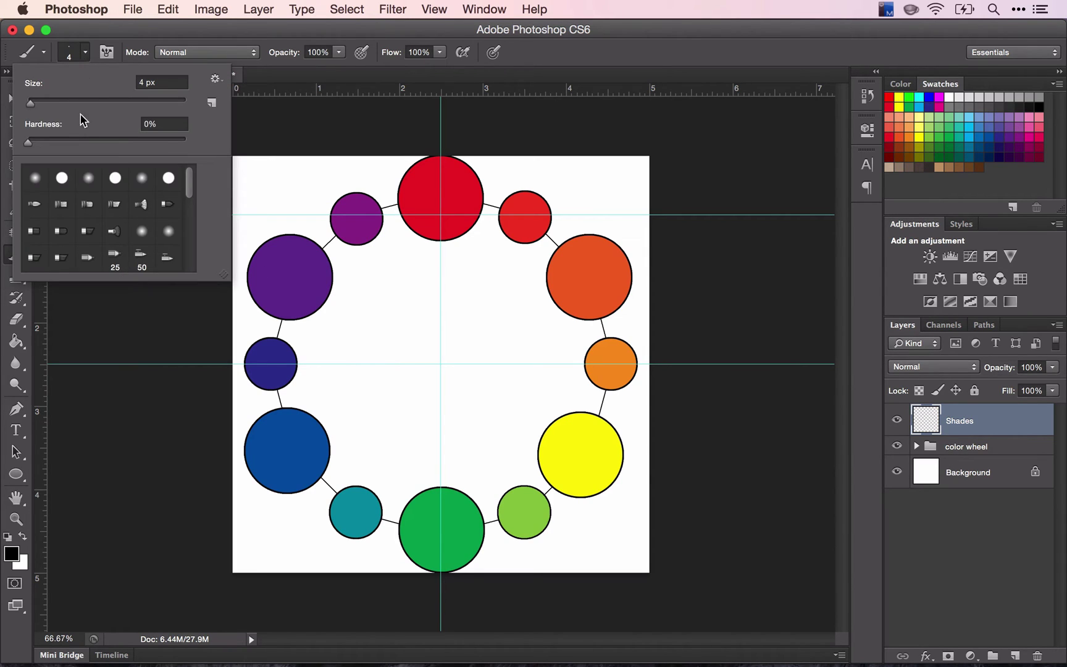
left_click(88, 53)
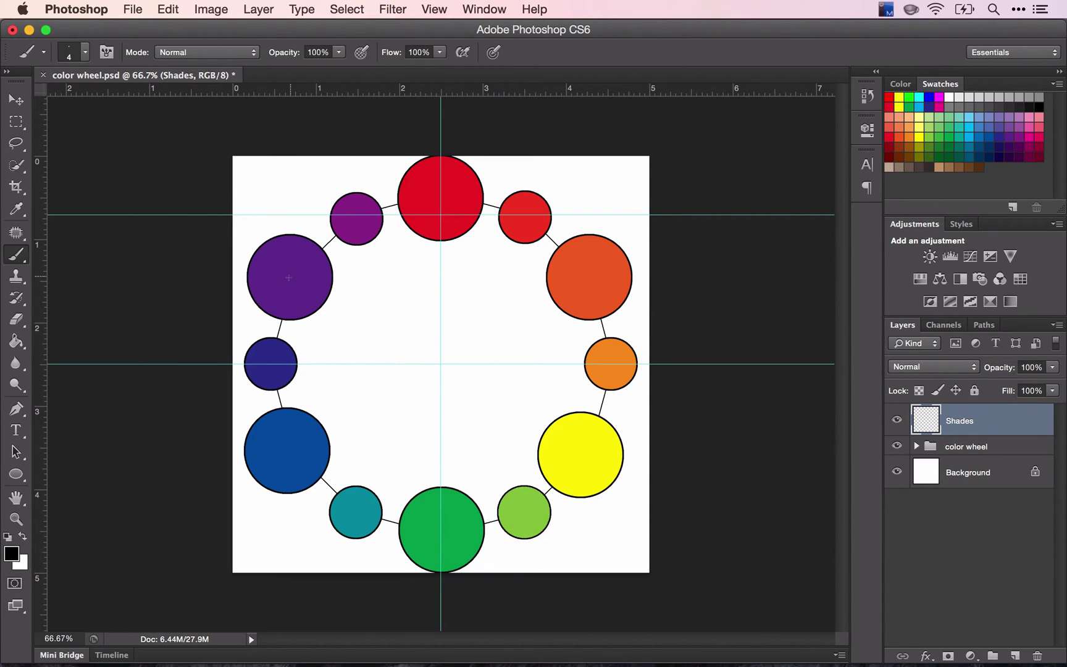
Enlarge the brush, test and undo a black dab on the purple circle, then settle on 300 px.
key("bracketright")
key("bracketright")
key("bracketright")
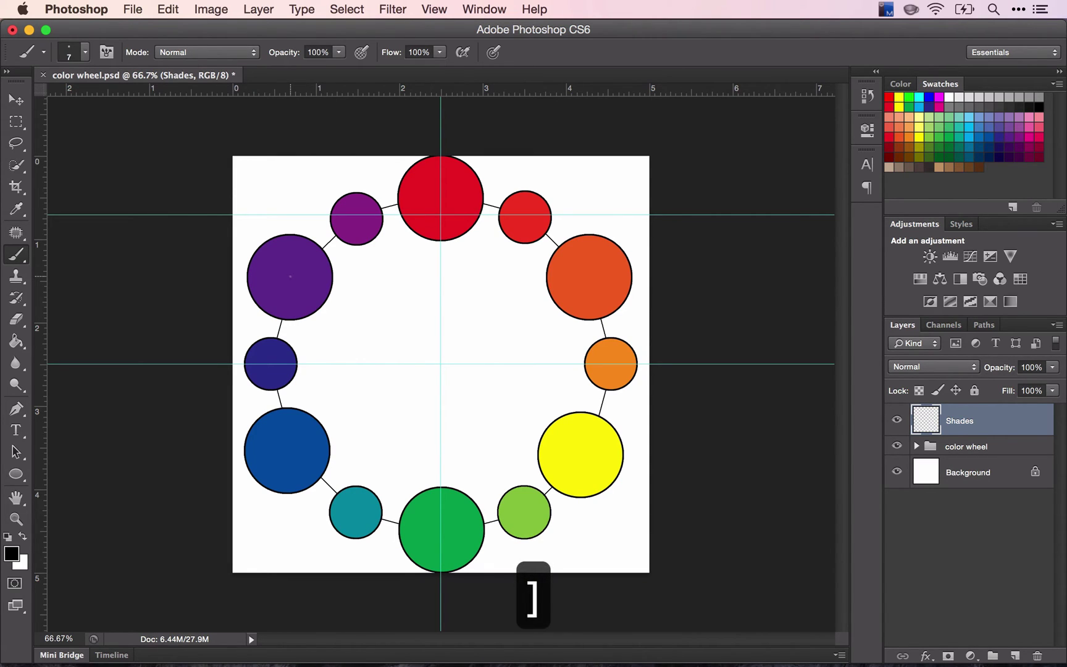
key("bracketright")
key("bracketright")
key("bracketright")
key("bracketright")
key("bracketright")
key("bracketright")
key("bracketright")
key("bracketright")
key("bracketright")
key("bracketright")
key("bracketright")
key("bracketright")
key("bracketright")
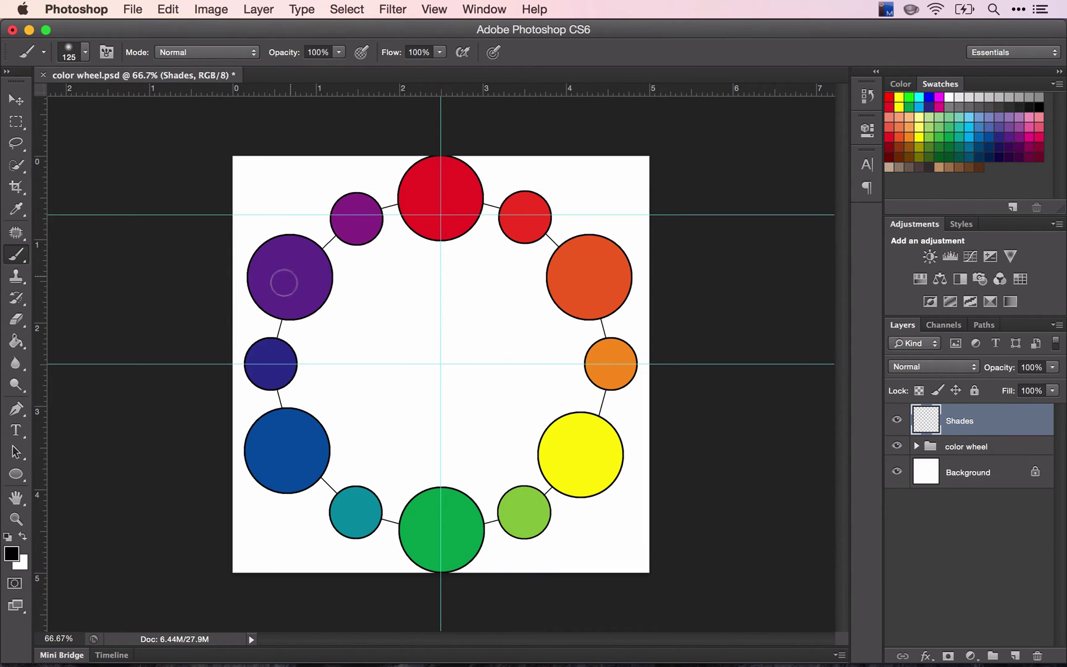
key("bracketright")
key("bracketright")
key("bracketright")
key("bracketright")
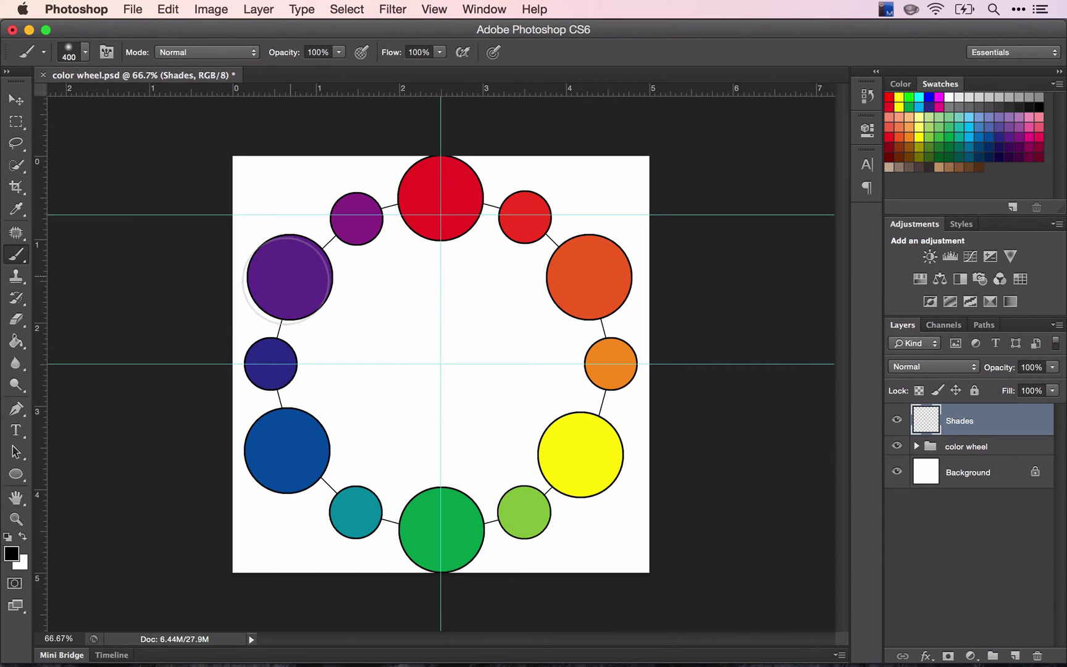
left_click(289, 279)
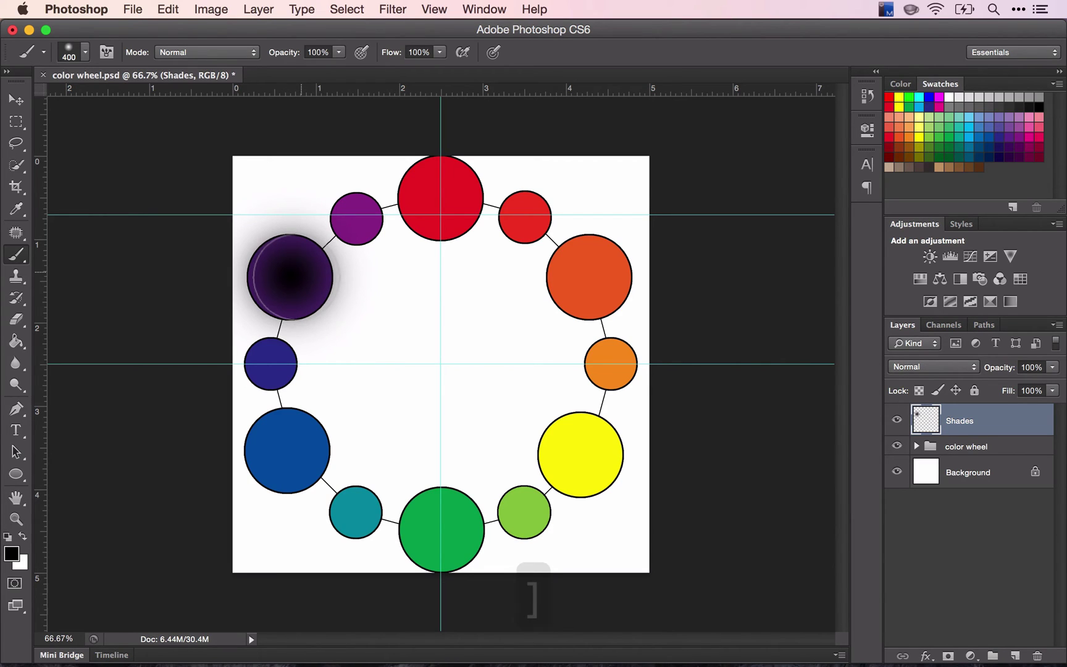
key("super+z")
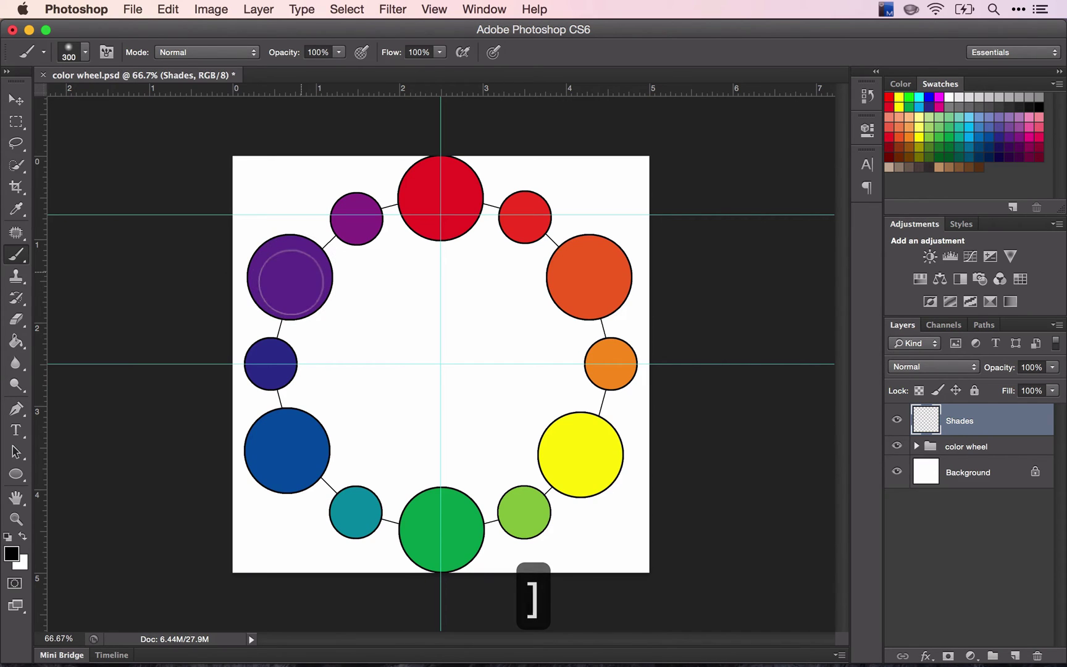
key("bracketleft")
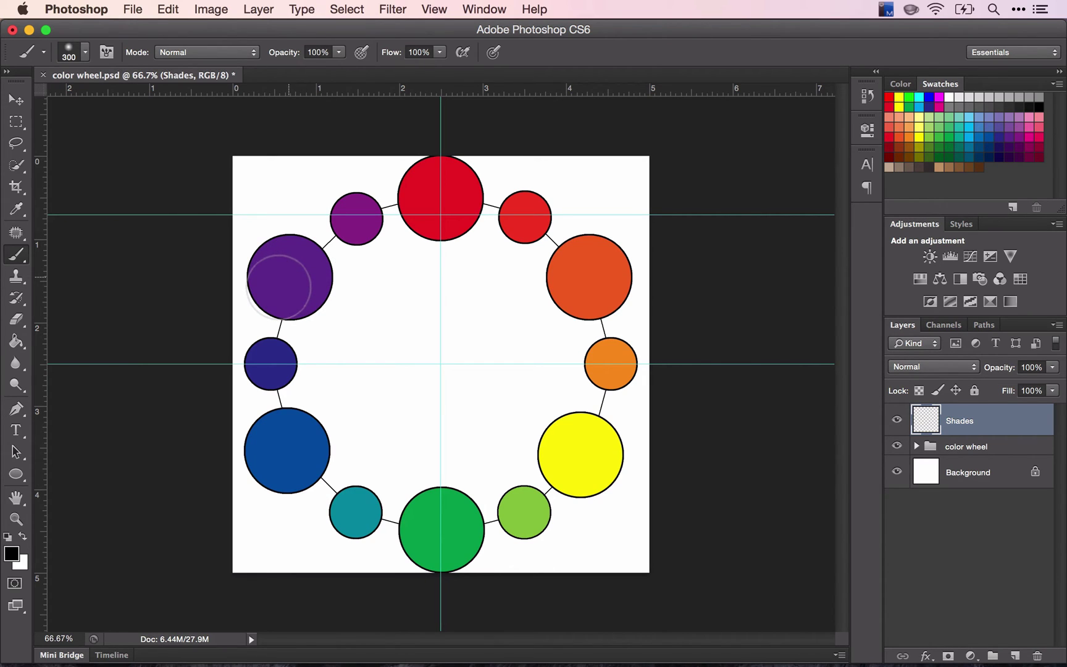
Set brush hardness to 100% and size to 250 px, testing and undoing a dab on the purple circle.
left_click(85, 52)
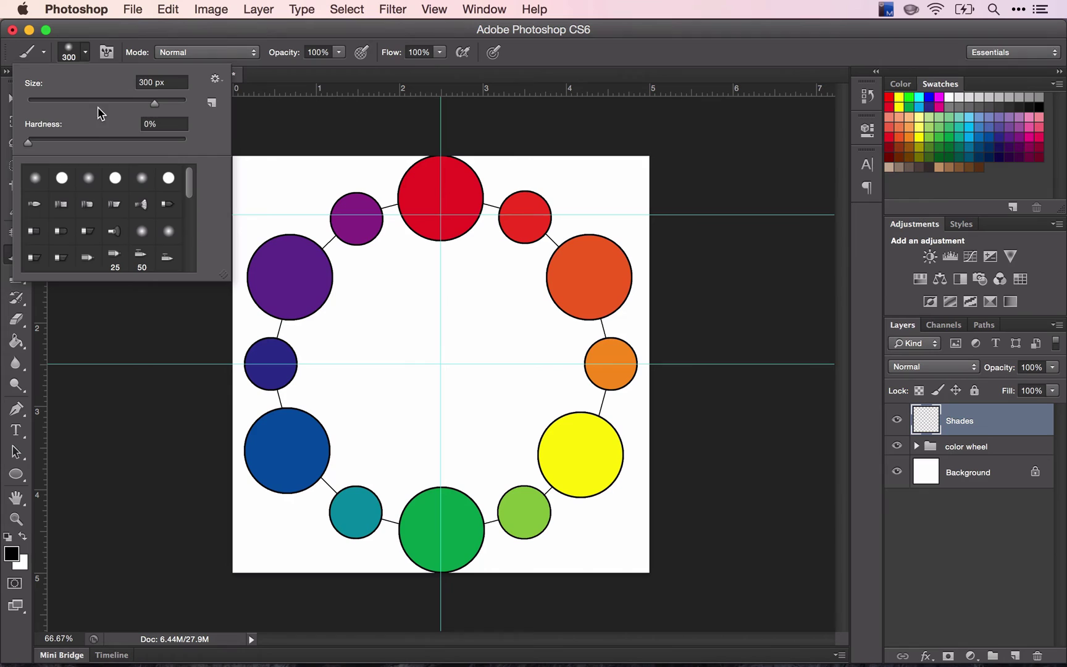
left_click_drag(27, 143, 231, 137)
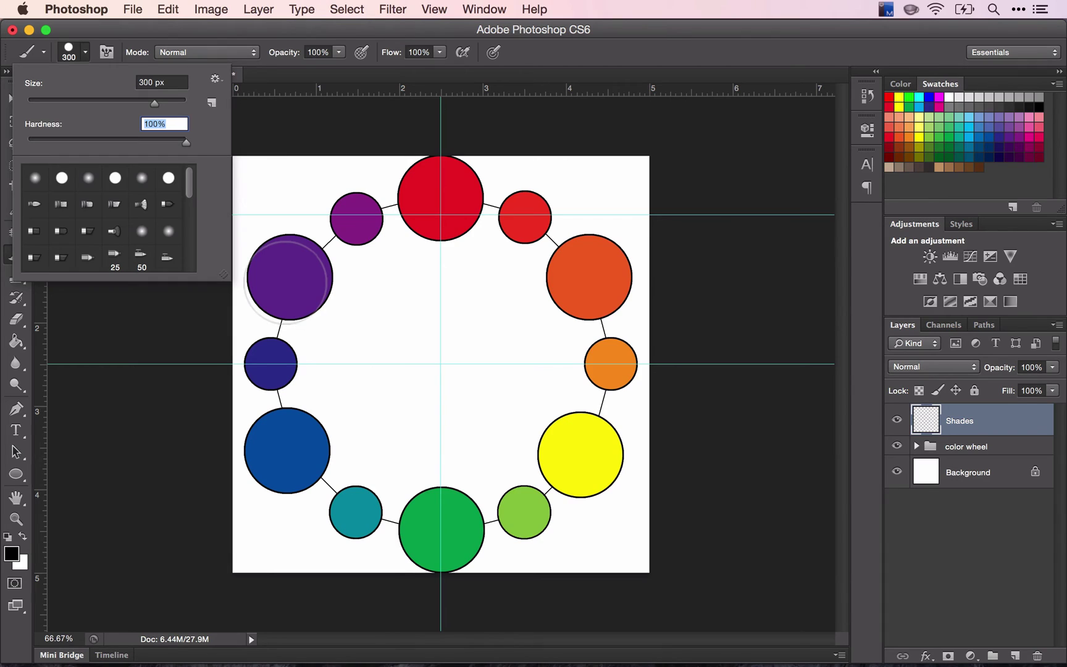
left_click(158, 357)
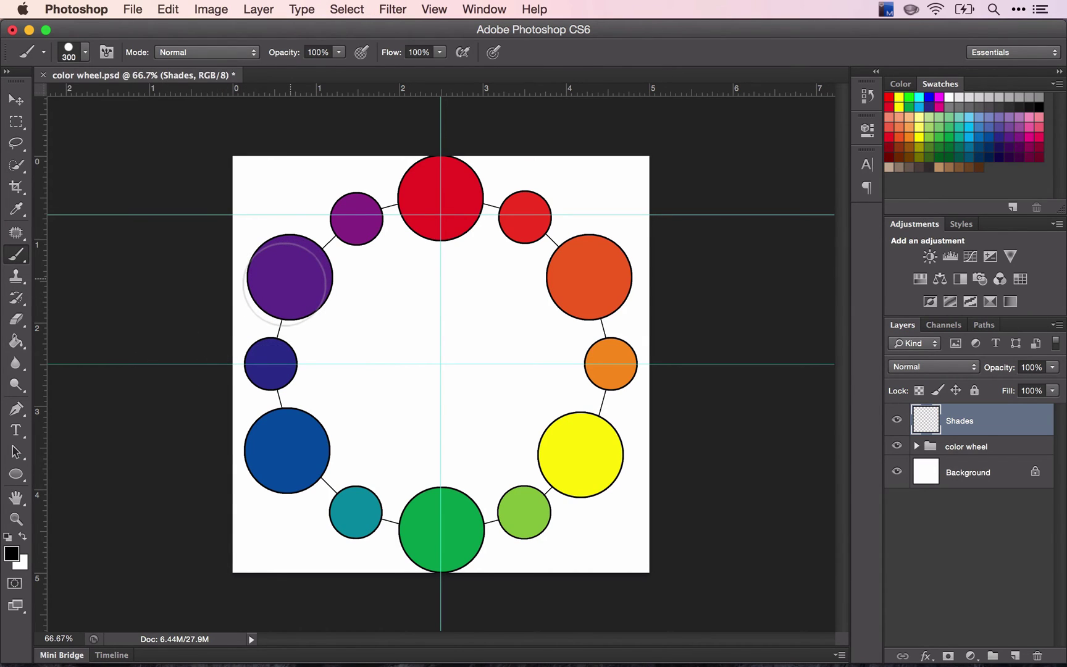
key("bracketleft")
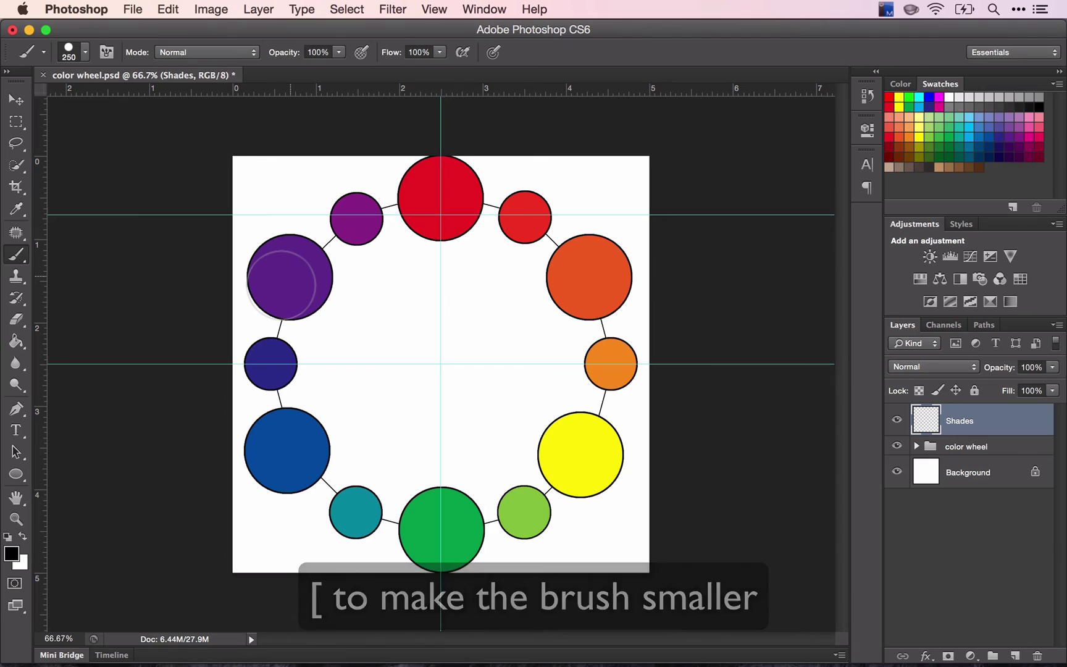
left_click(290, 277)
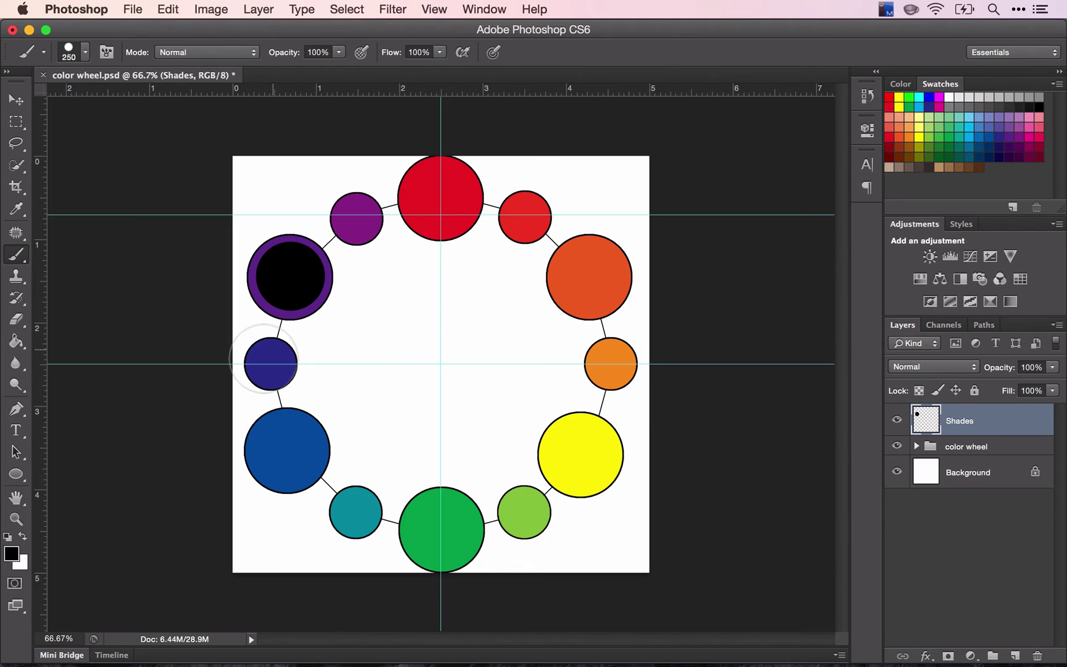
key("super+z")
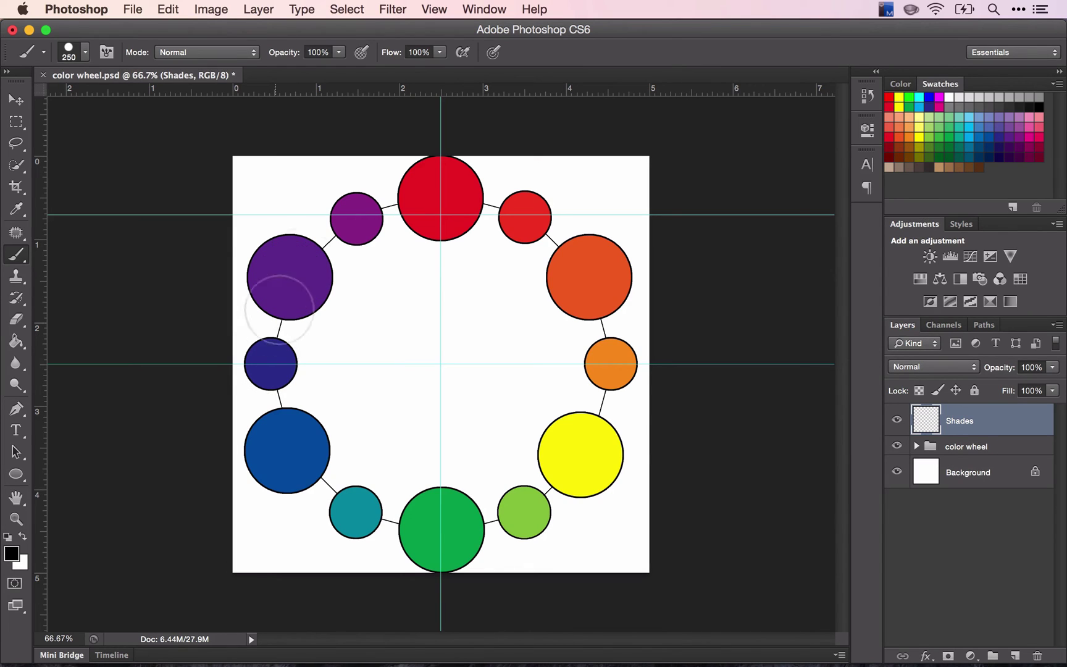
Drop brush opacity to 10%, dab the purple circle, and step the brush down to 90 px.
left_click(339, 54)
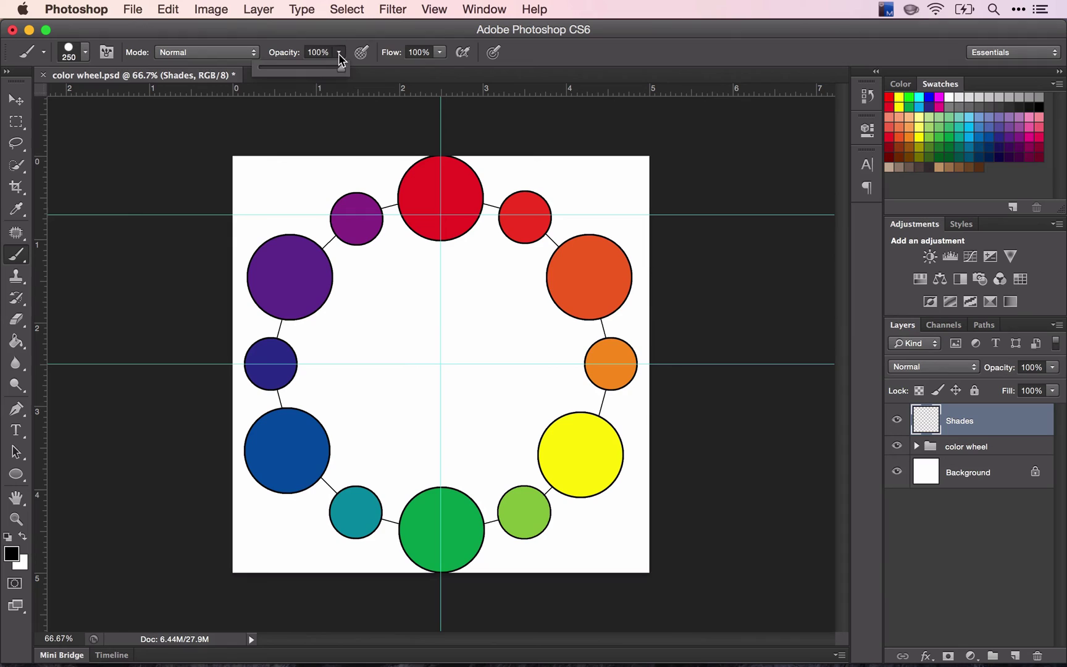
left_click(273, 69)
left_click(282, 285)
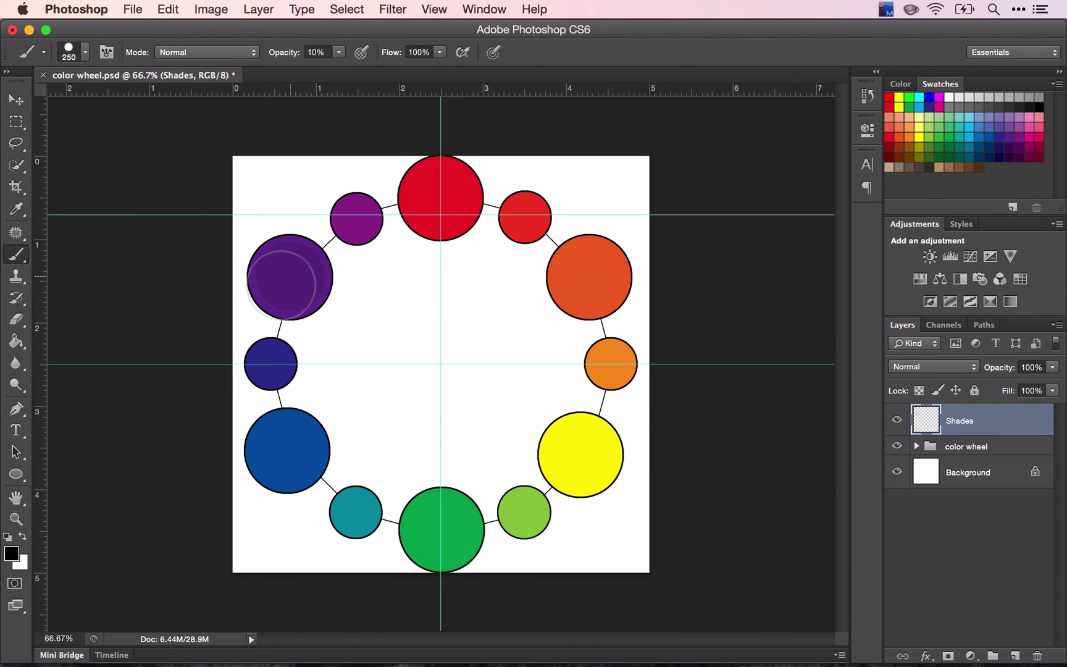
key("bracketleft")
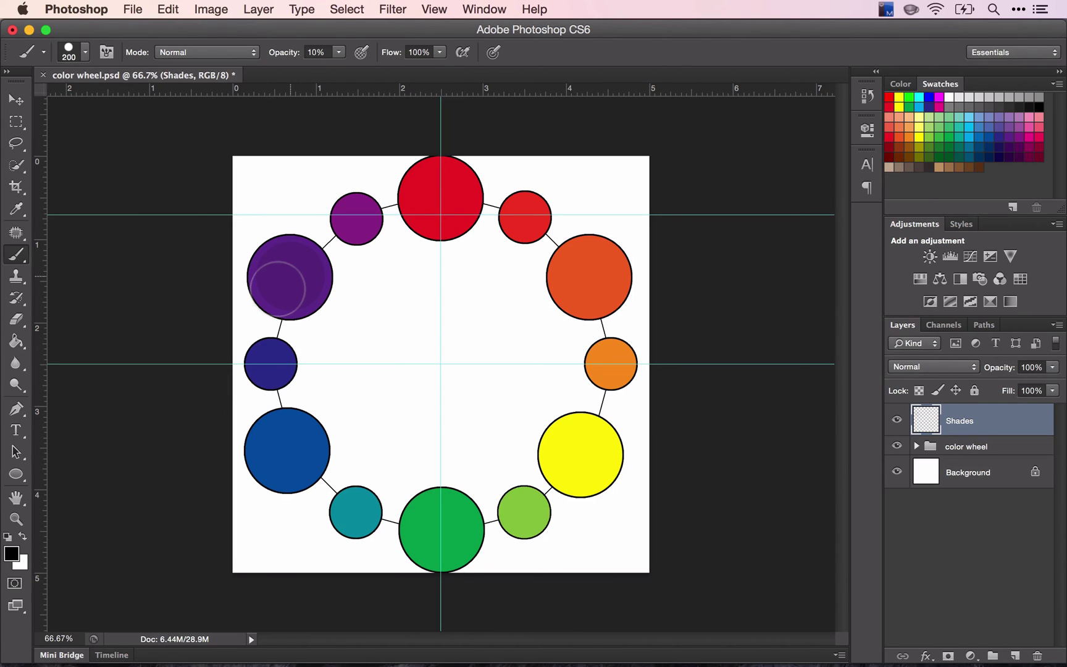
key("bracketleft")
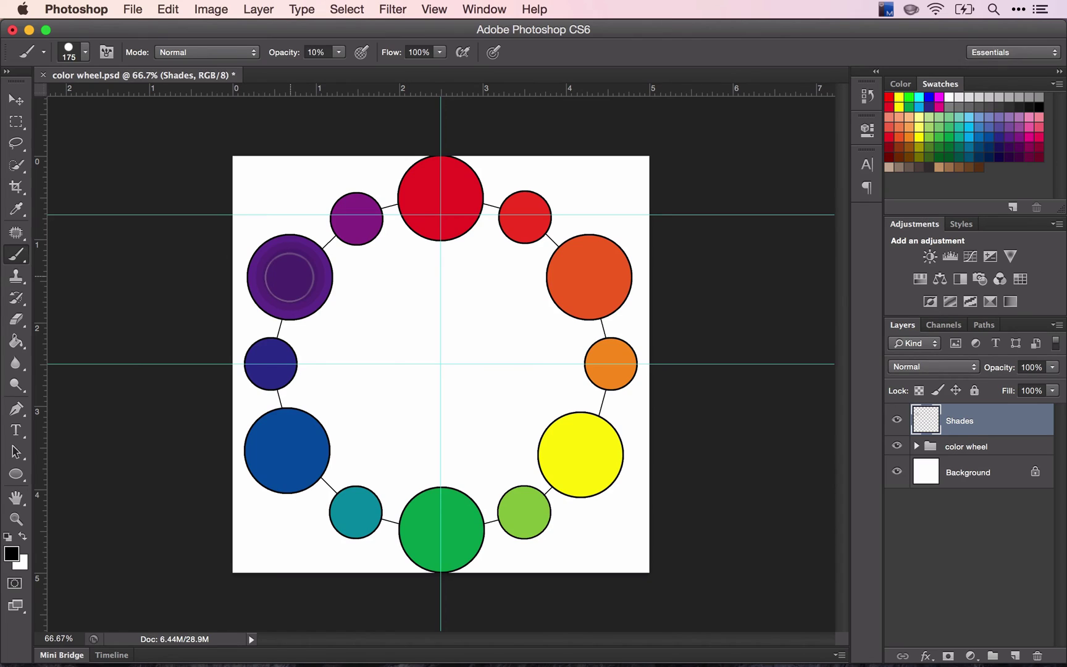
key("bracketleft")
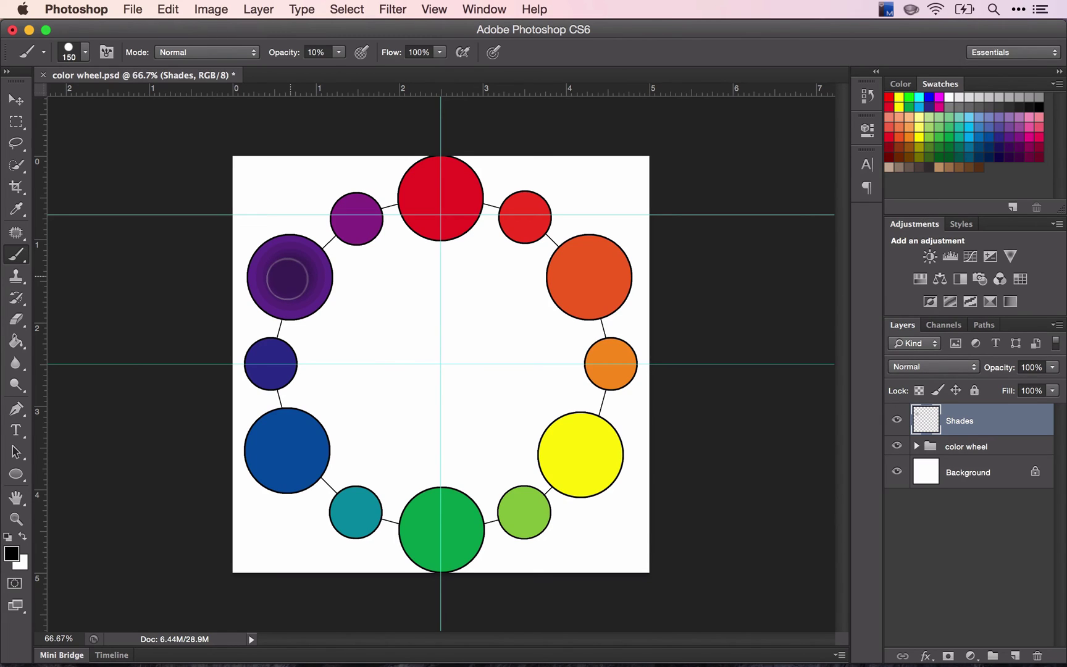
key("bracketleft")
key("bracketleft")
key("bracketleft")
key("bracketleft")
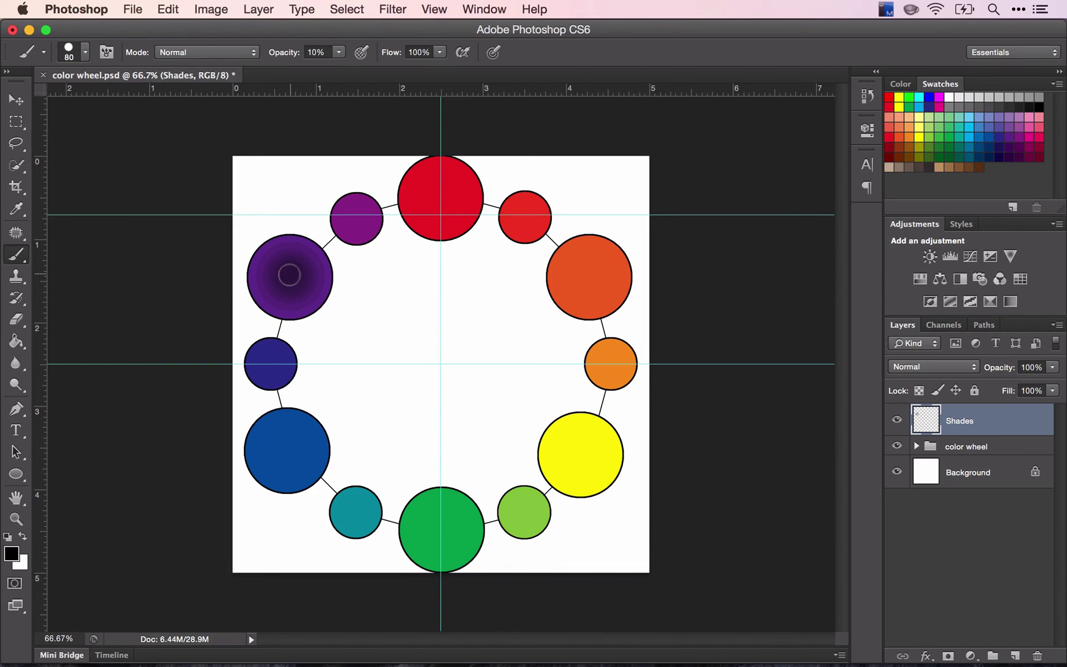
key("bracketleft")
key("bracketleft")
key("bracketleft")
key("bracketleft")
key("bracketleft")
key("bracketleft")
key("bracketleft")
key("bracketleft")
Shade the dark-blue circle with four shrinking black dabs, ending at a 15 px brush.
key("bracketright")
key("bracketright")
key("bracketright")
key("bracketright")
key("bracketright")
key("bracketright")
key("bracketright")
key("bracketright")
key("bracketright")
key("bracketright")
key("bracketright")
key("bracketright")
key("bracketright")
key("bracketright")
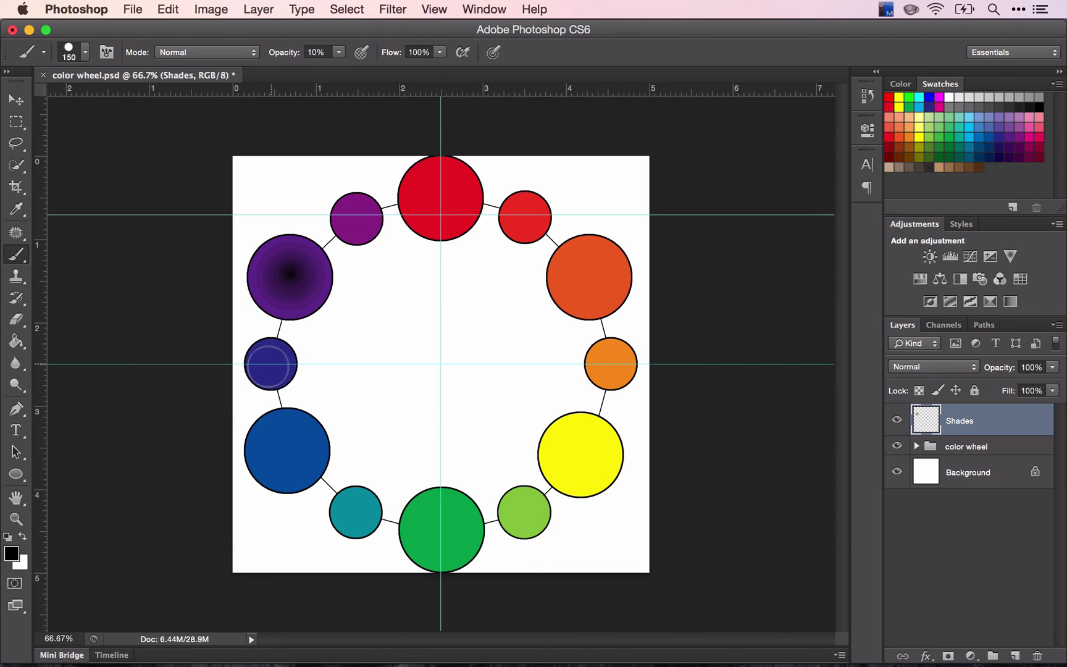
key("bracketleft")
key("bracketleft")
left_click(269, 364)
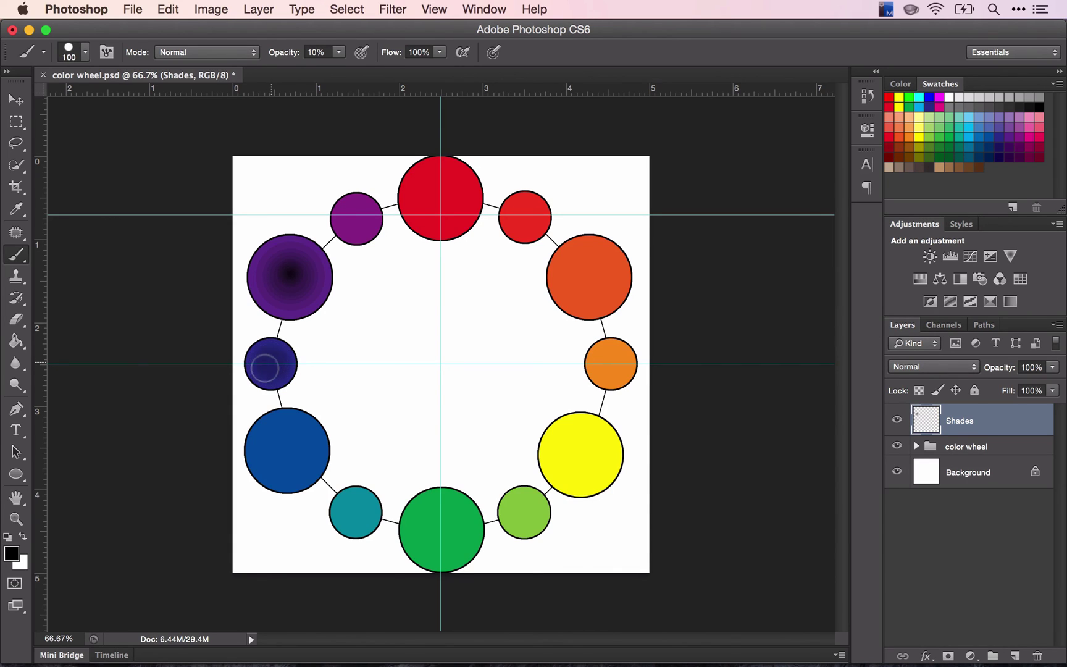
key("bracketleft")
key("bracketleft")
left_click(269, 364)
key("bracketleft")
key("bracketleft")
left_click(268, 363)
key("bracketleft")
key("bracketleft")
key("bracketleft")
key("bracketleft")
left_click(268, 363)
key("bracketleft")
key("bracketleft")
Dab faint black twice each onto the large blue and teal circles.
key("bracketright")
key("bracketright")
key("bracketright")
key("bracketright")
key("bracketright")
key("bracketright")
key("bracketright")
key("bracketright")
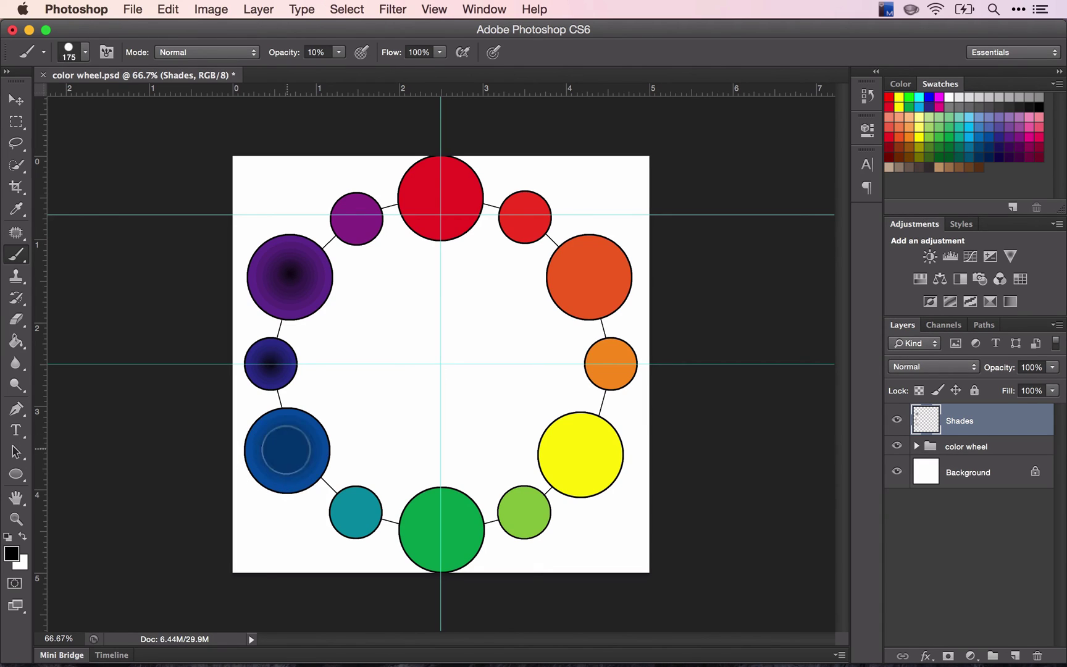
left_click(287, 449)
left_click(287, 450)
left_click(356, 512)
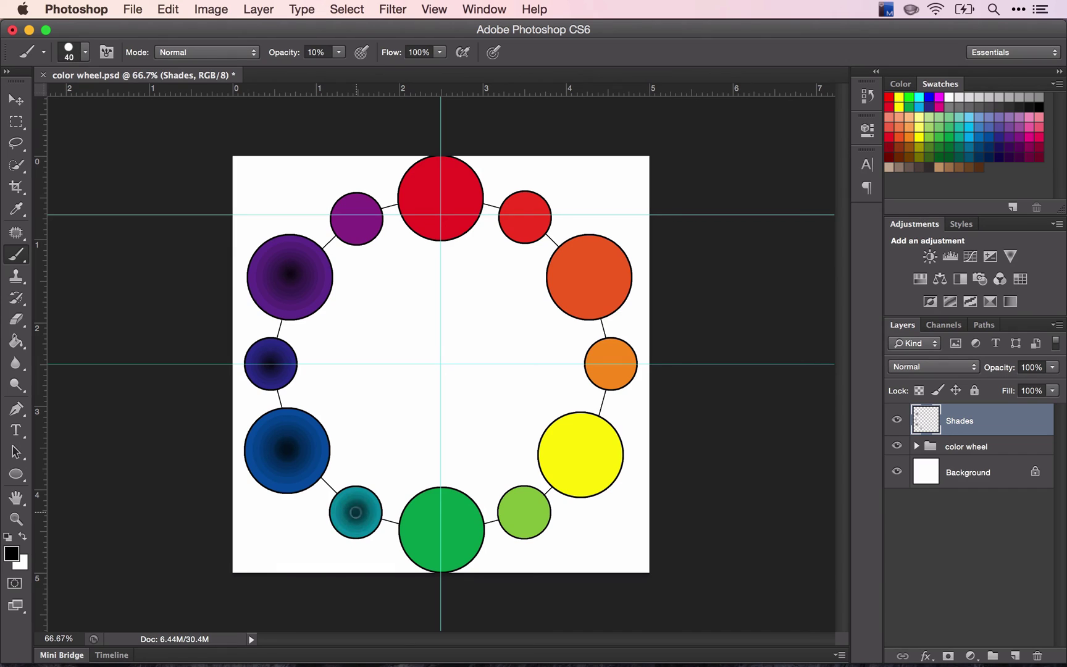
left_click(356, 512)
Shade the green circle with shrinking concentric dabs, then dab the light-green circle.
key("bracketright")
key("bracketright")
left_click(440, 530)
left_click(440, 529)
key("bracketleft")
key("bracketleft")
key("bracketleft")
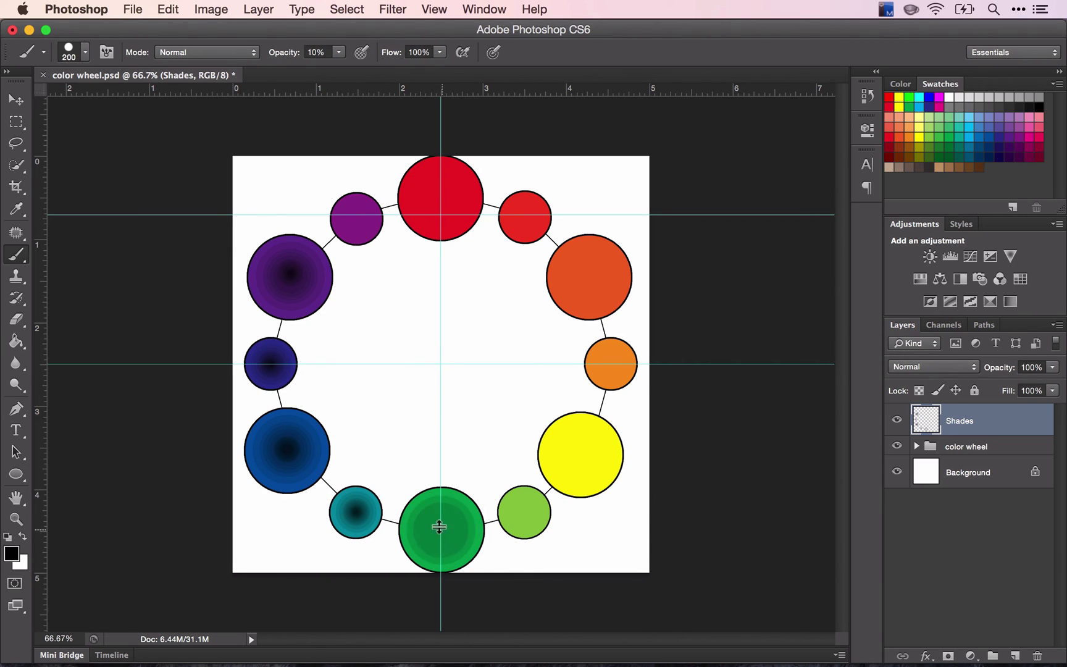
left_click(441, 529)
key("bracketleft")
key("bracketleft")
key("bracketleft")
left_click(440, 529)
key("bracketleft")
key("bracketleft")
key("bracketleft")
key("bracketleft")
left_click(441, 529)
left_click(524, 513)
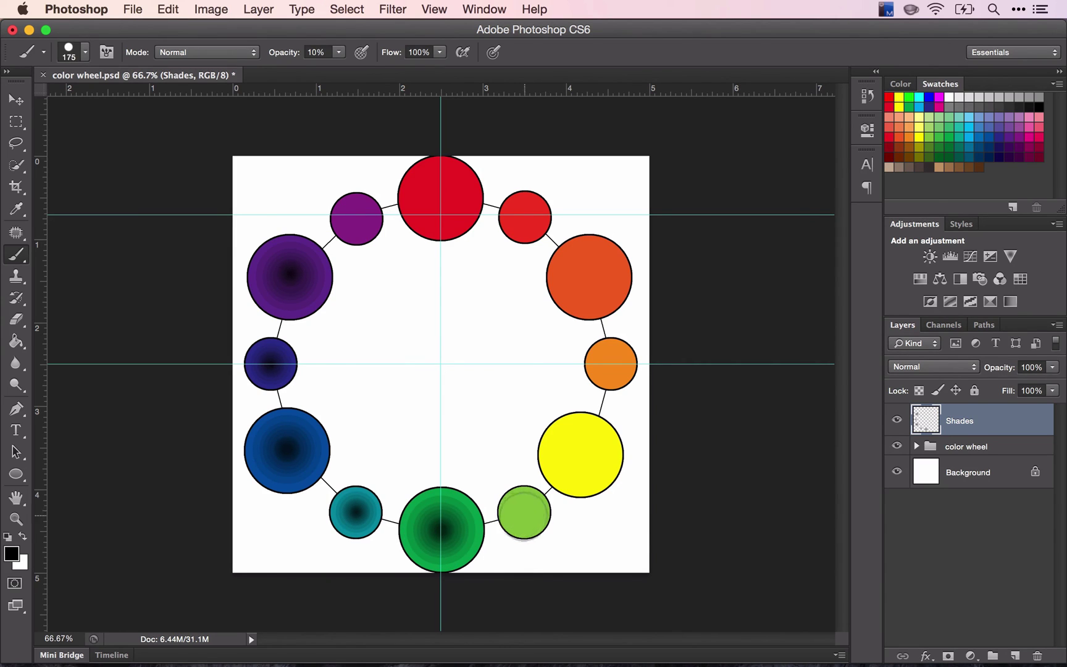